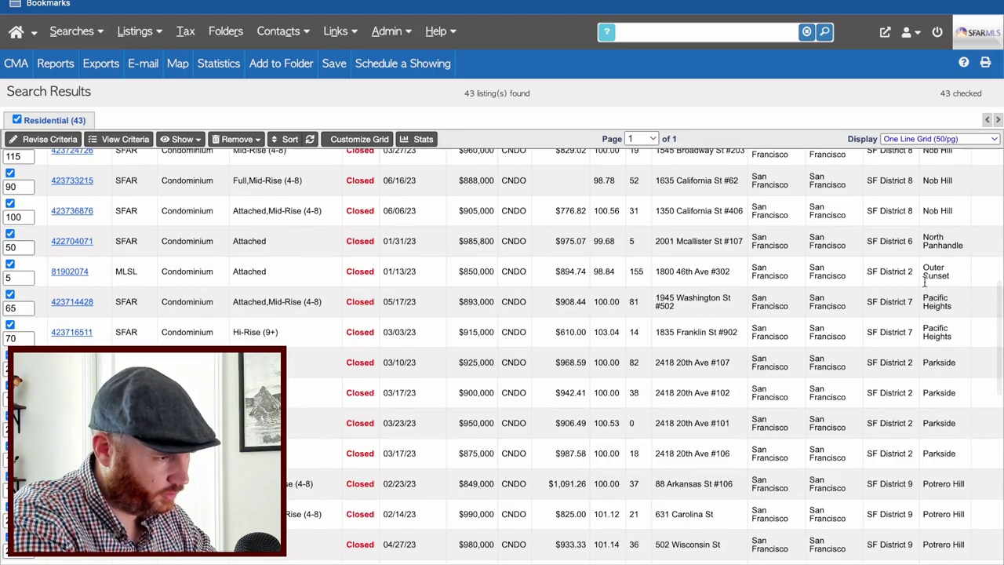
# Review the subdistricts of the closed San Francisco condominium sales priced up to $1,000,000, from Nob Hill through Western Addition
pyautogui.scroll(-1, 923, 329)
pyautogui.scroll(-1, 923, 329)
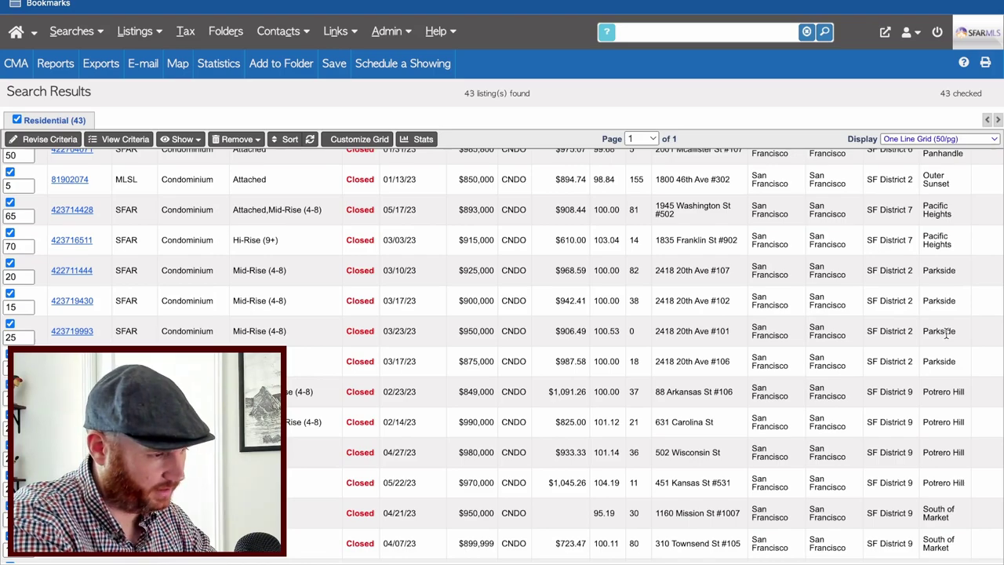
pyautogui.scroll(-3, 946, 333)
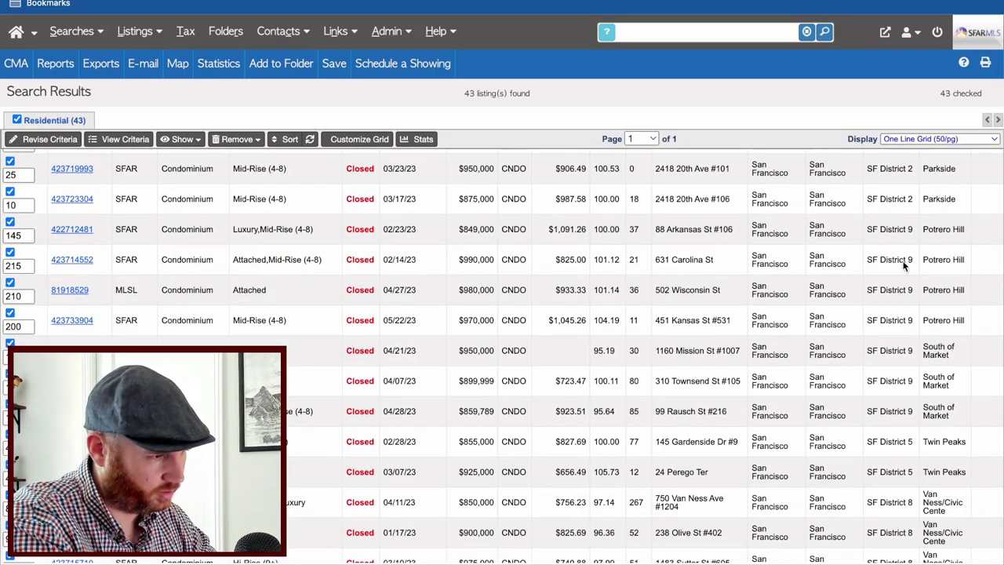
pyautogui.scroll(-2, 939, 323)
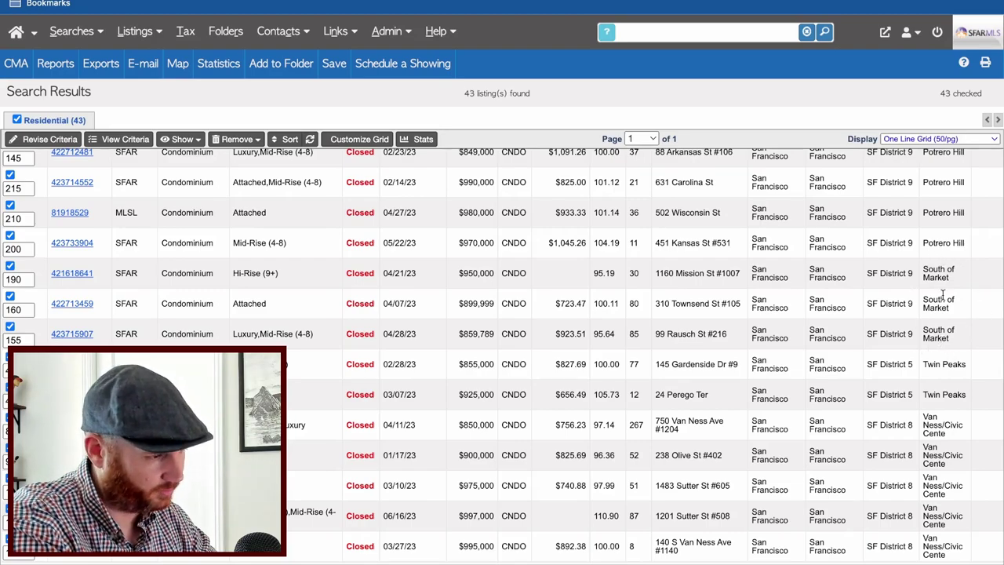
pyautogui.scroll(-1, 943, 294)
pyautogui.scroll(-3, 945, 304)
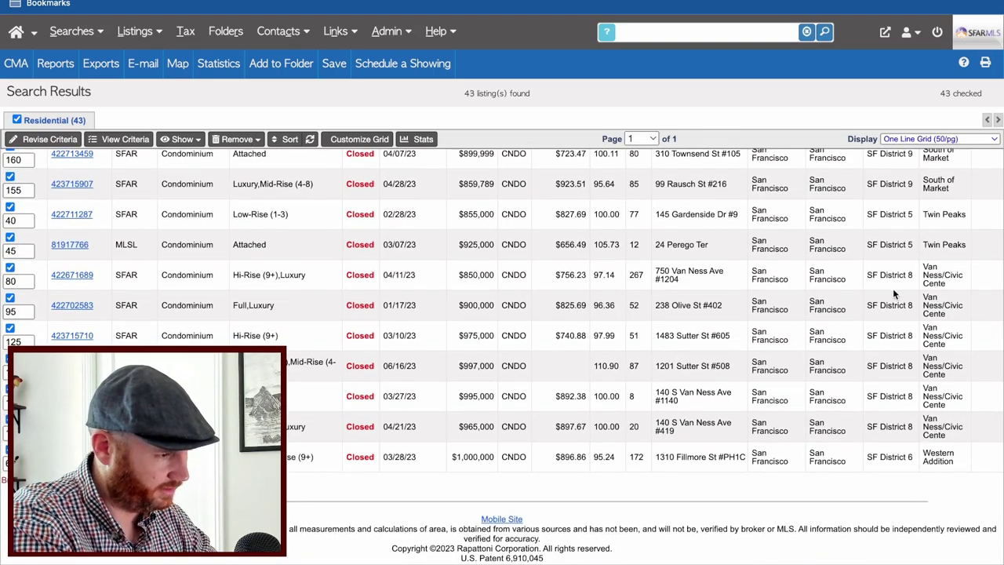
pyautogui.scroll(5, 931, 298)
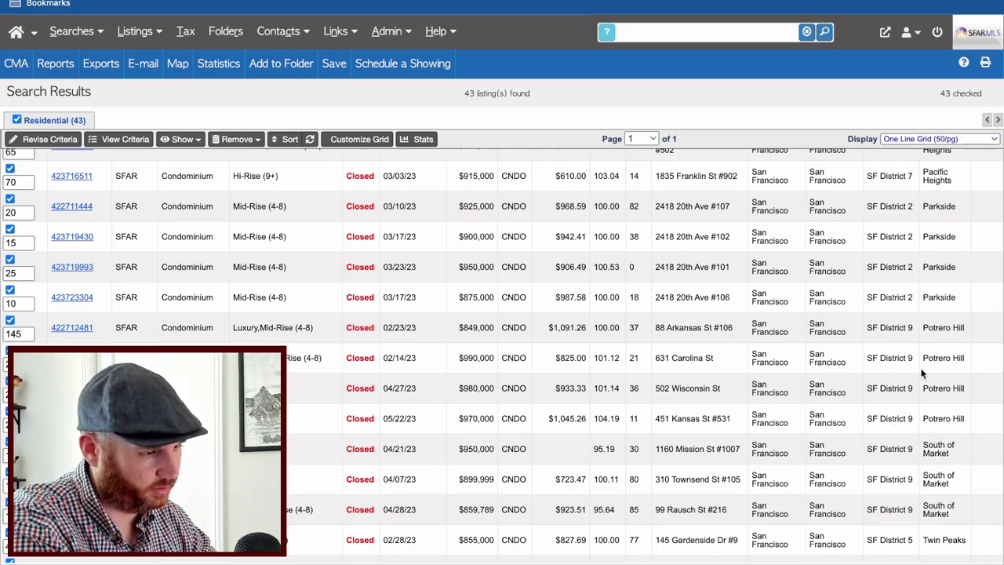
pyautogui.scroll(5, 921, 373)
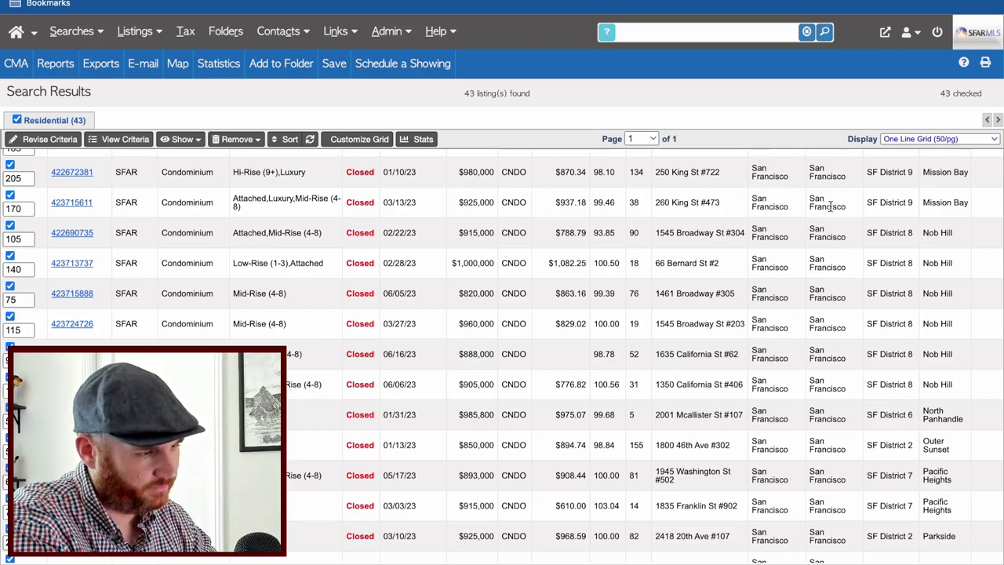
# Switch to Google Maps and examine Potrero Hill's boundary and its location relative to the surrounding San Francisco neighborhoods
pyautogui.click(223, 2)
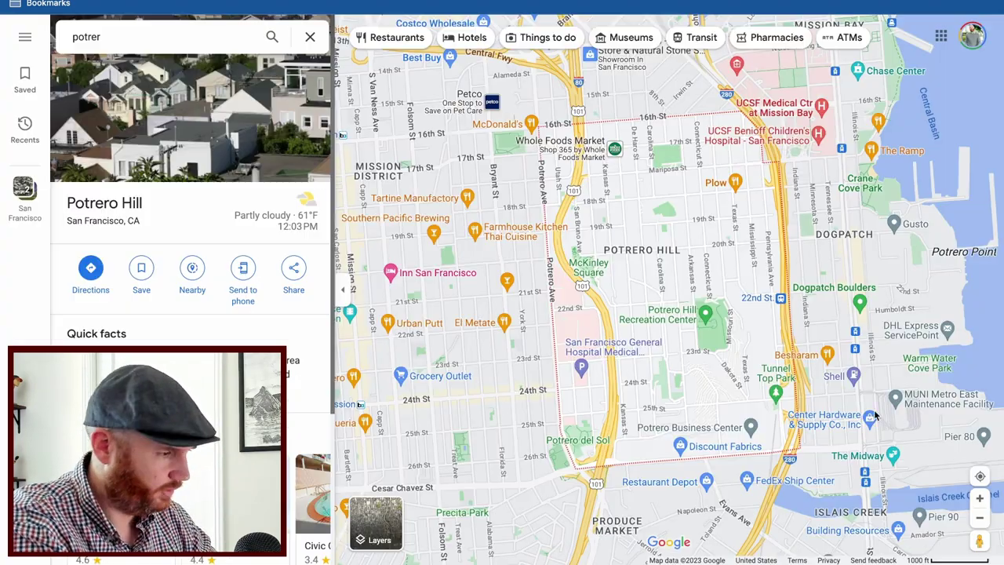
pyautogui.click(979, 518)
pyautogui.click(979, 518)
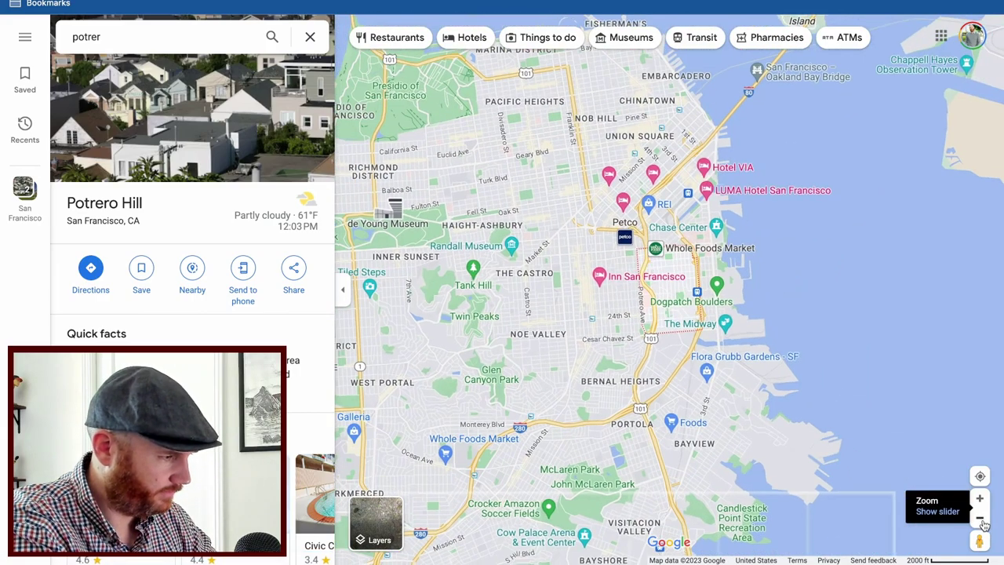
pyautogui.moveTo(889, 254); pyautogui.dragTo(937, 351)
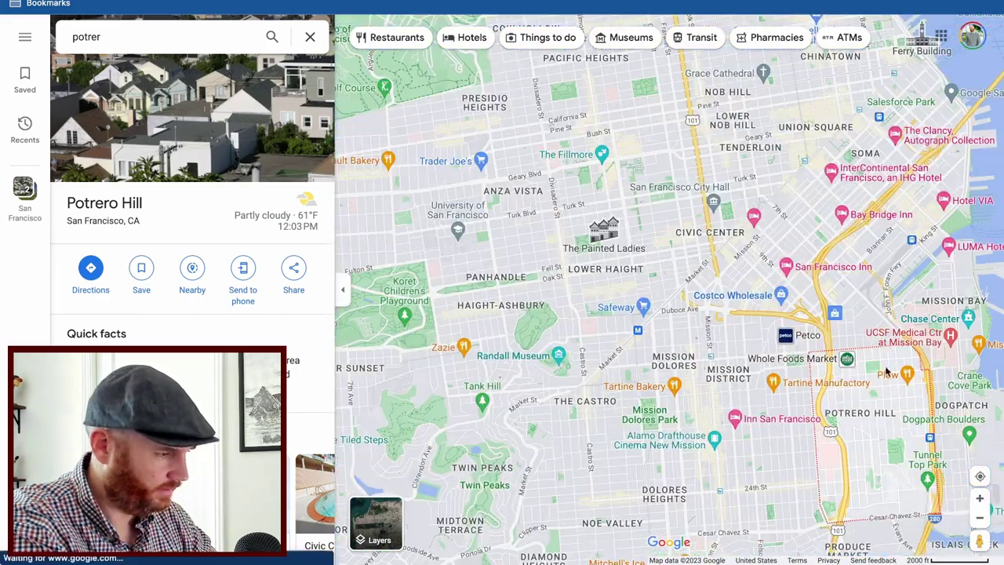
pyautogui.click(979, 498)
pyautogui.moveTo(557, 319); pyautogui.dragTo(523, 403)
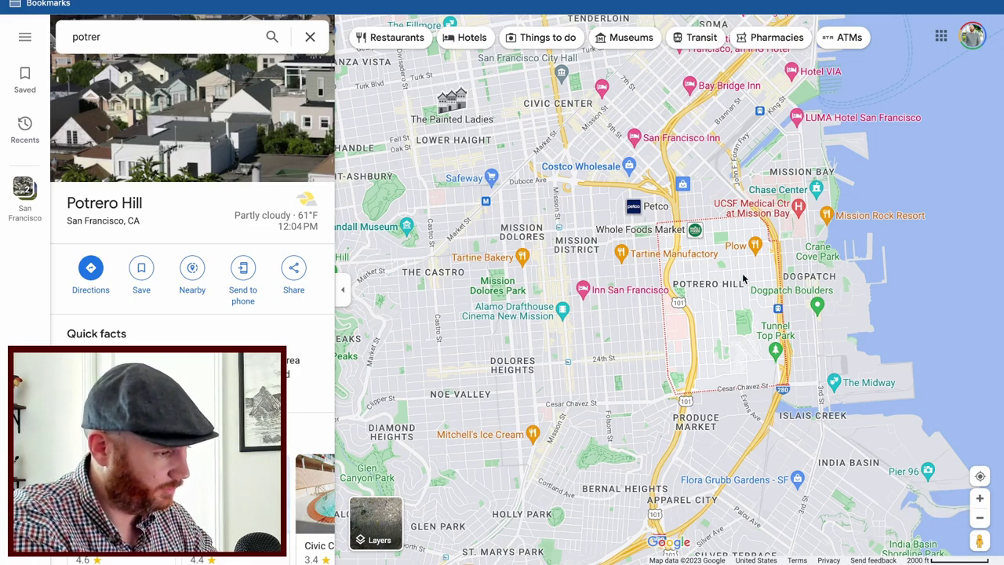
pyautogui.click(980, 499)
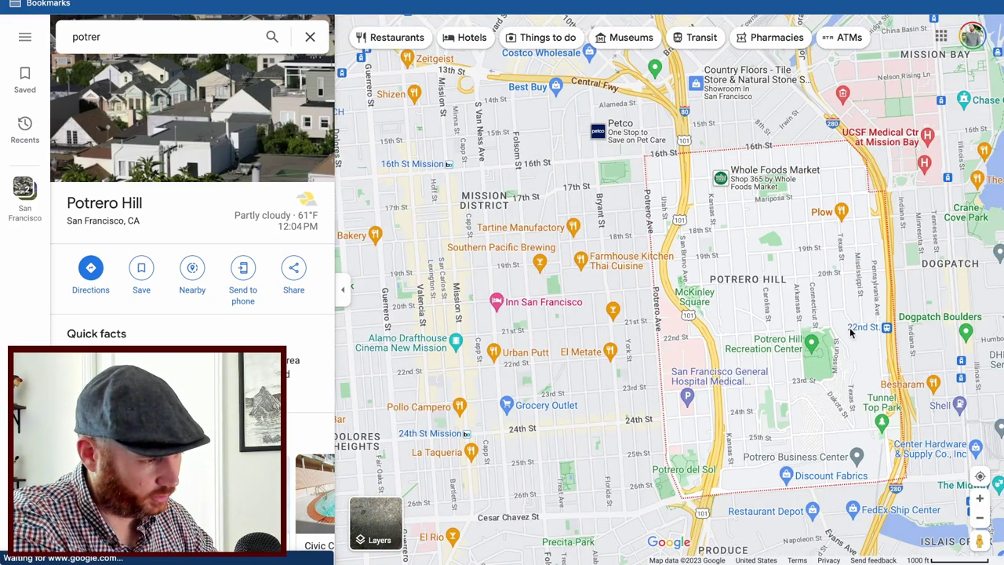
pyautogui.moveTo(839, 340); pyautogui.dragTo(693, 296)
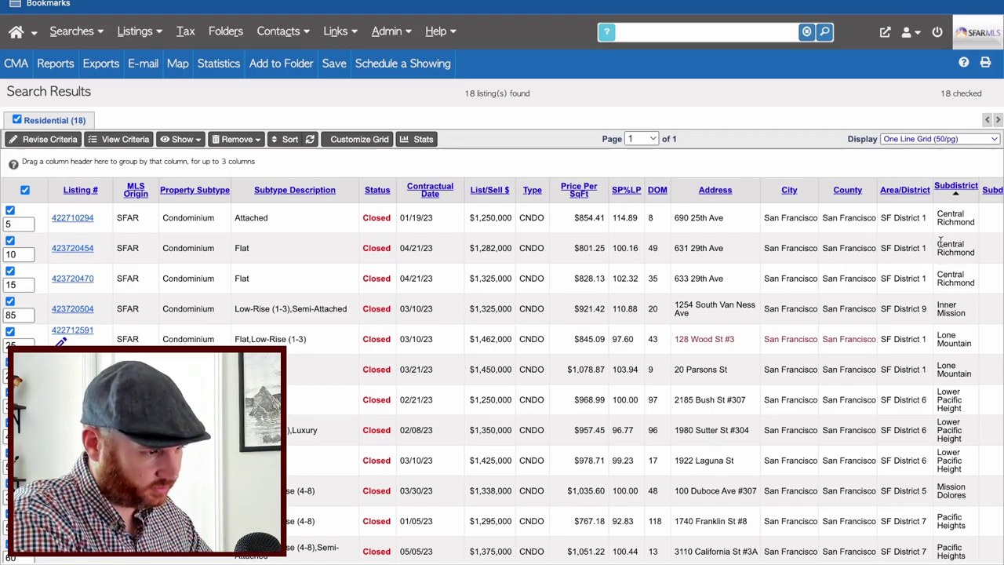
# Review the subdistricts of the closed condominium sales priced from $1,250,000, from Central Richmond through Western Addition
pyautogui.scroll(-1, 940, 241)
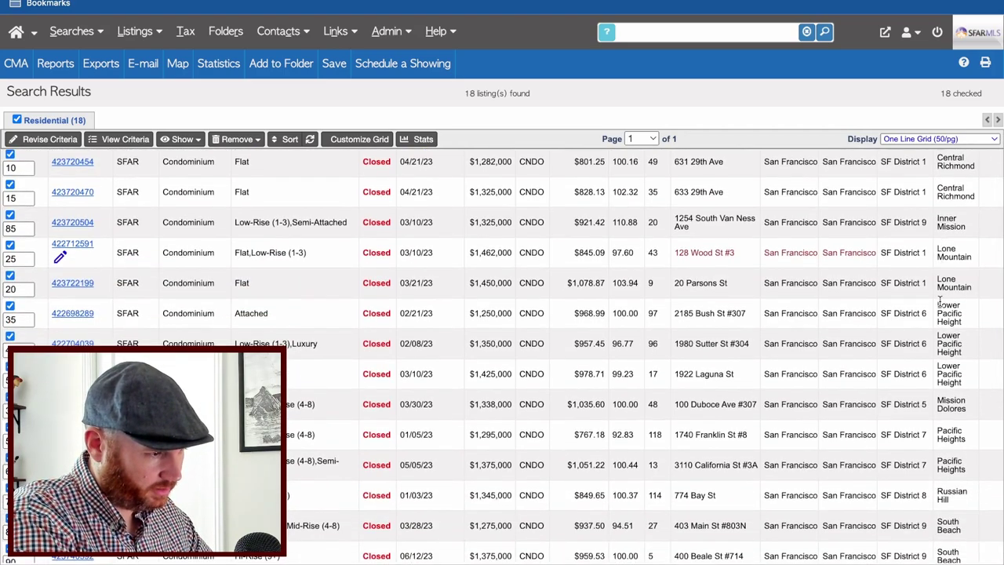
pyautogui.scroll(-1, 939, 300)
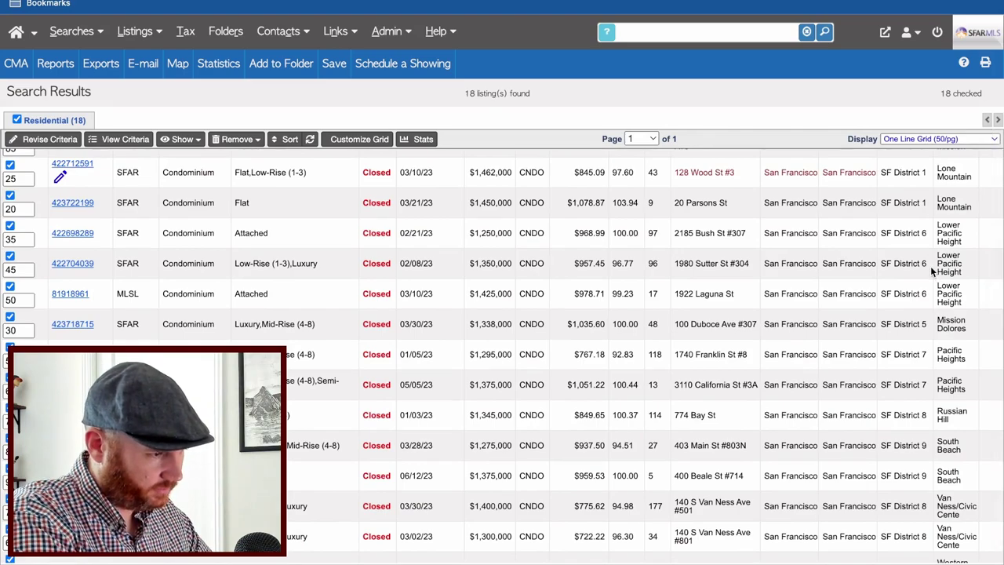
pyautogui.scroll(2, 929, 266)
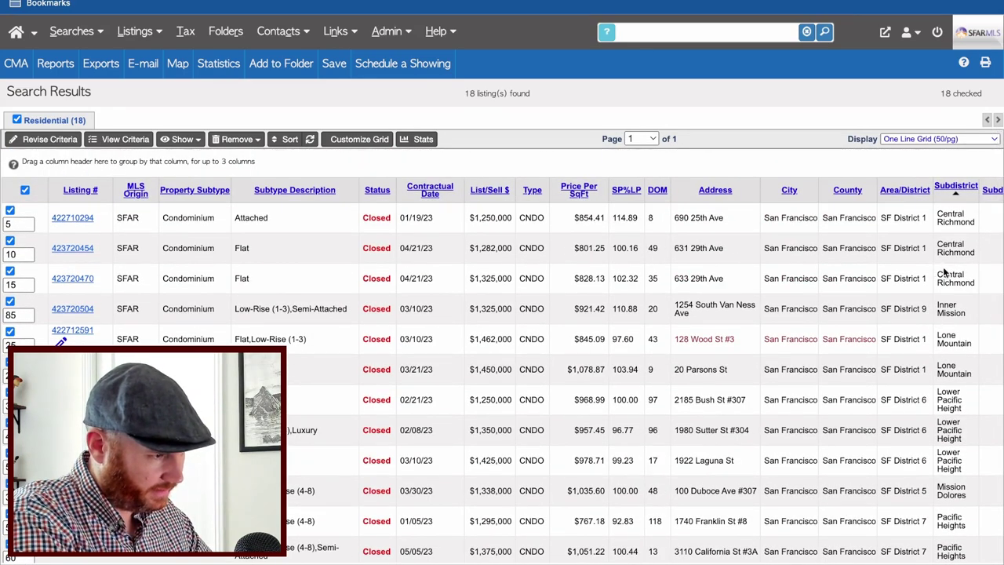
pyautogui.scroll(-2, 945, 273)
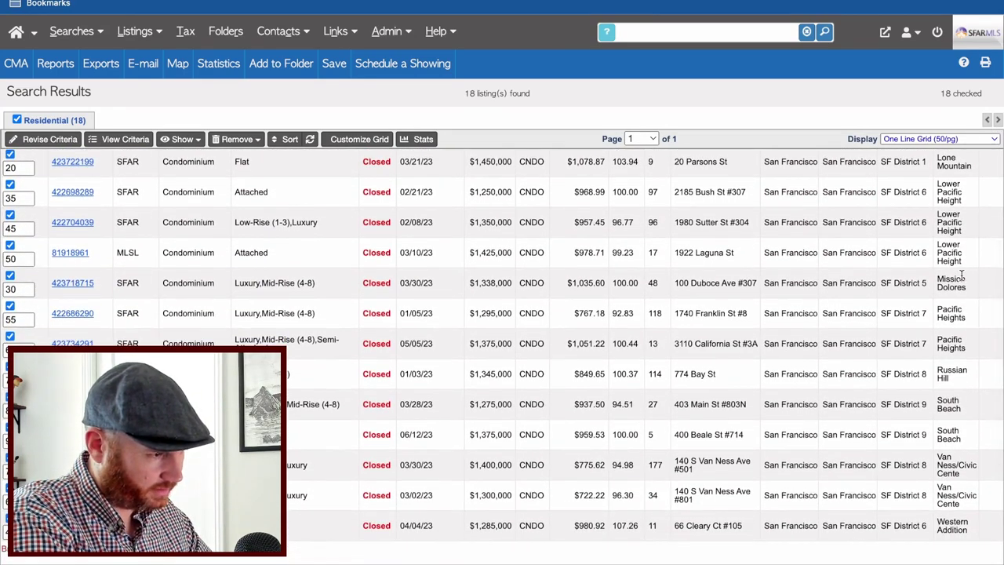
pyautogui.scroll(-1, 960, 275)
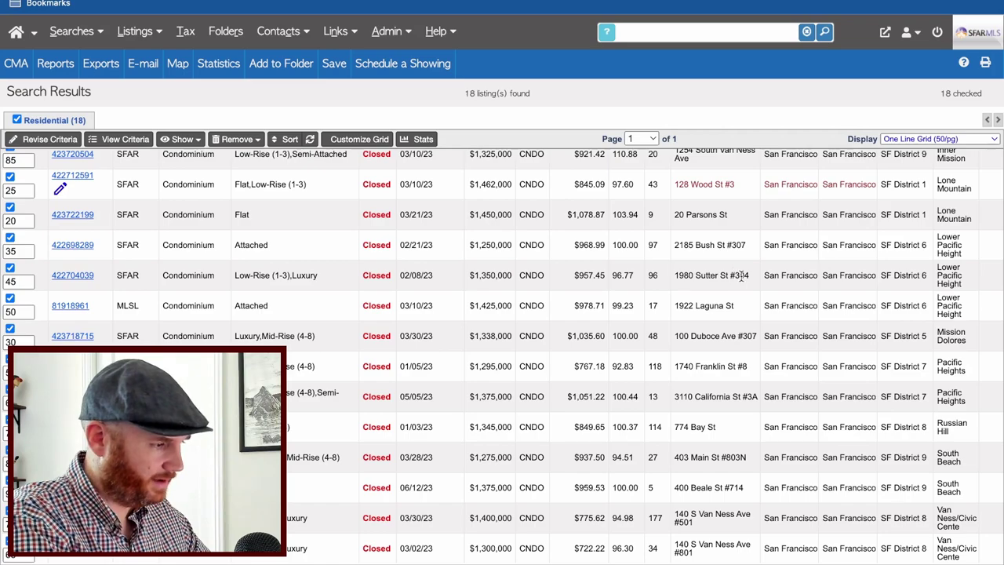
pyautogui.scroll(3, 750, 273)
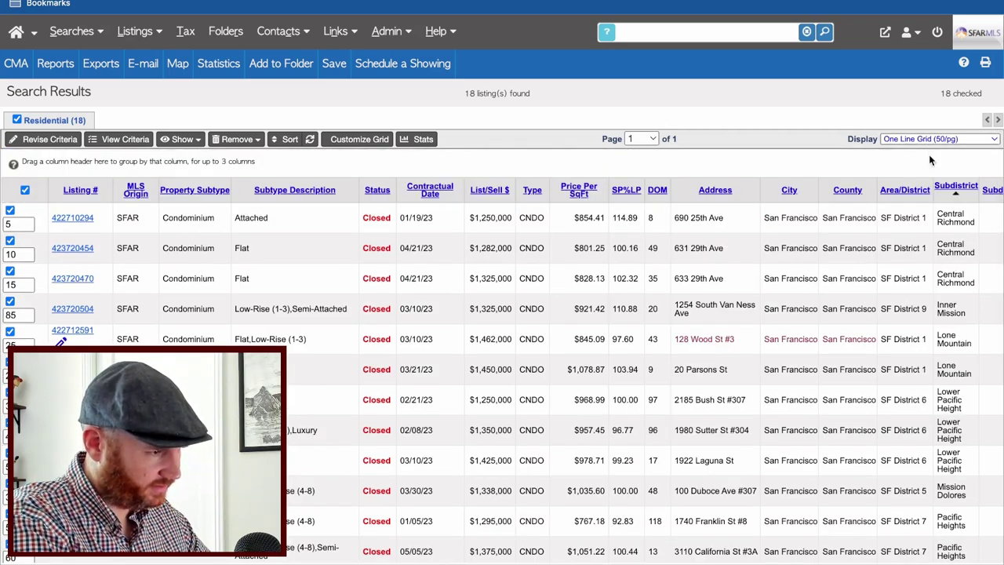
# Switch to Google Maps and examine Central Richmond's boundary and its location relative to the Presidio, Golden Gate Park and downtown
pyautogui.hotkey('ctrl', 'Tab')
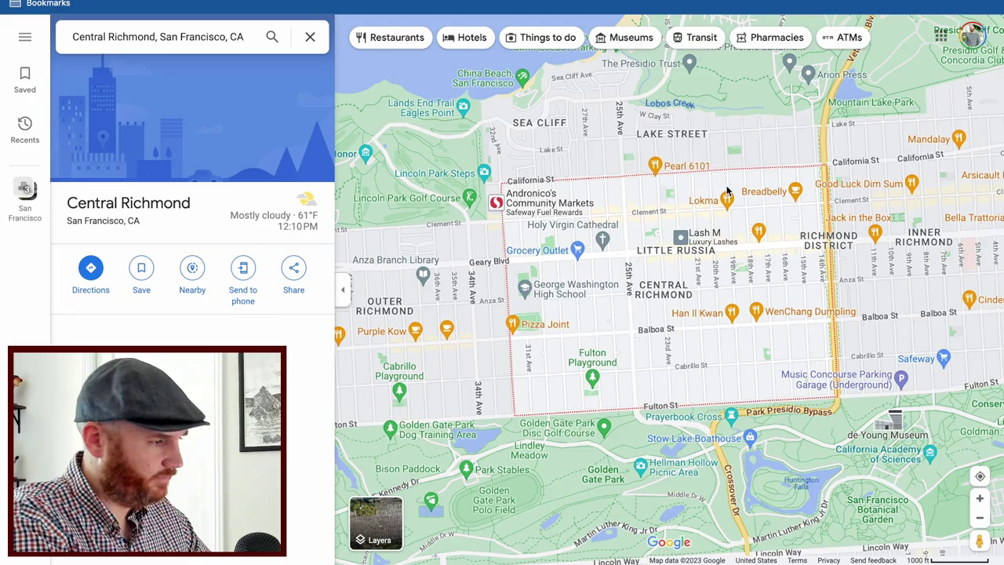
pyautogui.click(979, 519)
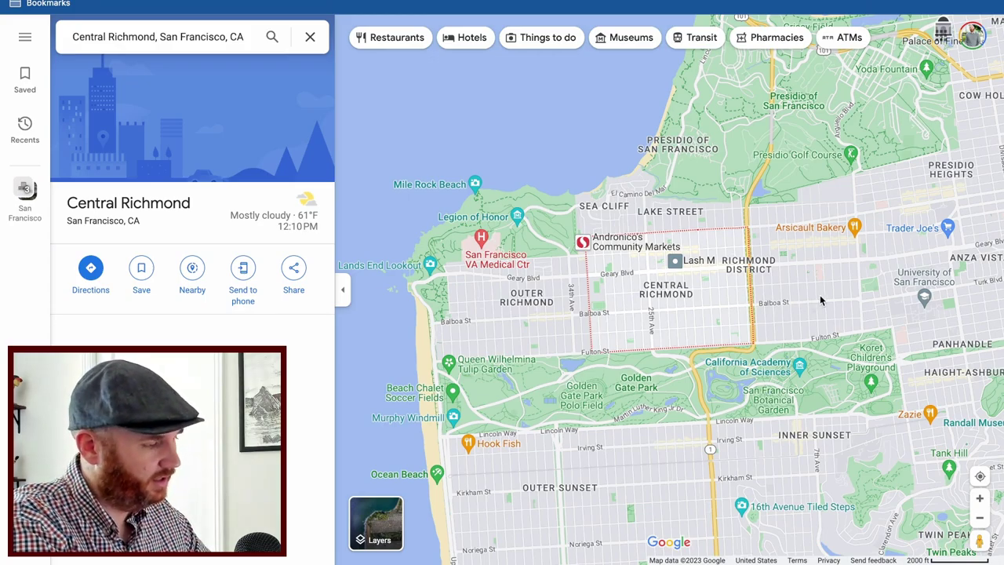
pyautogui.click(979, 516)
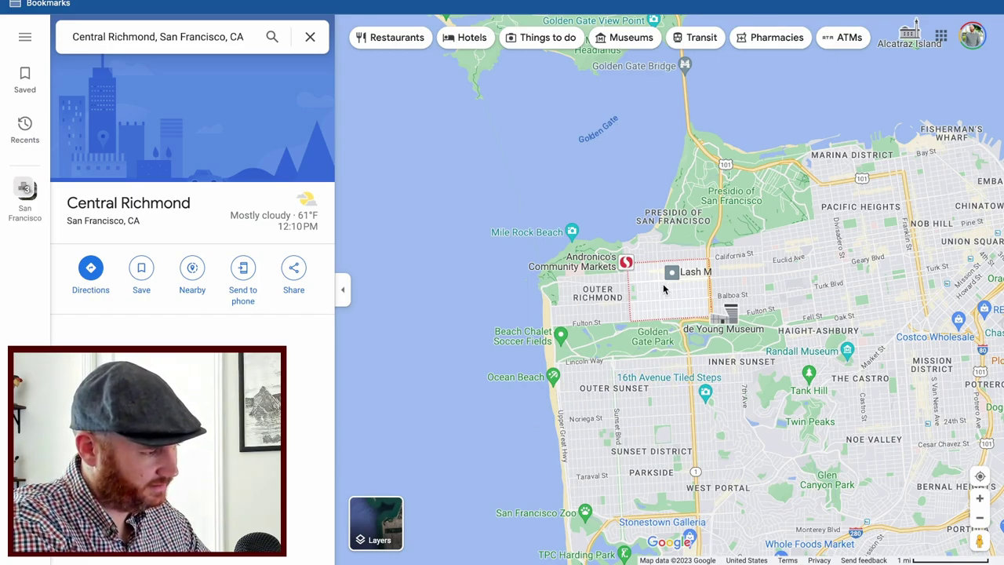
pyautogui.click(980, 498)
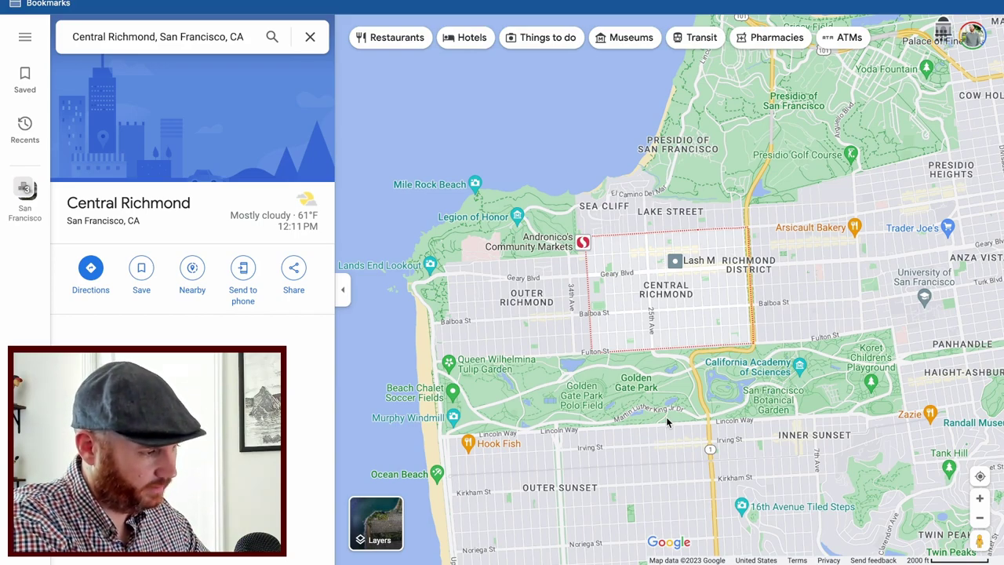
pyautogui.click(979, 520)
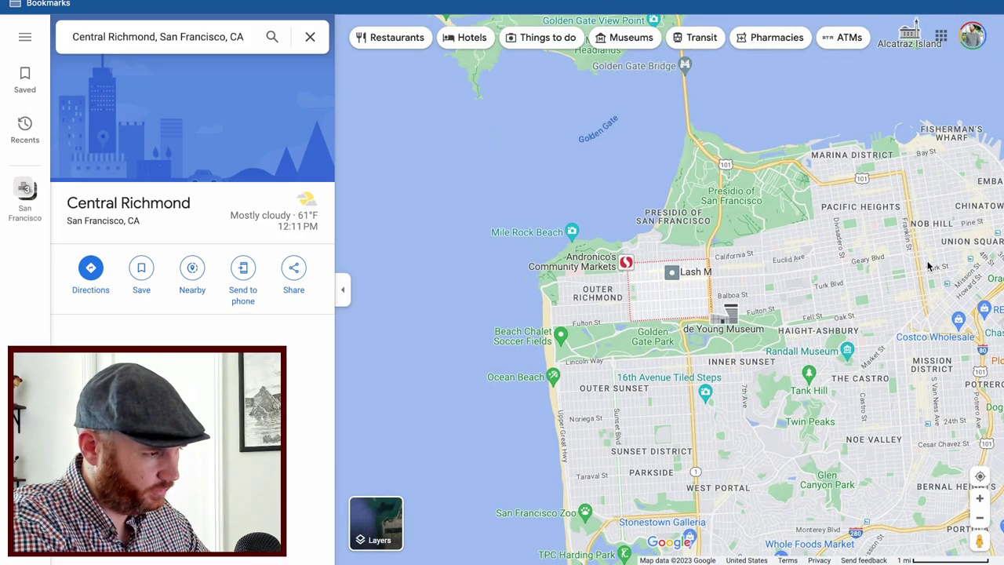
pyautogui.moveTo(921, 258); pyautogui.dragTo(778, 292)
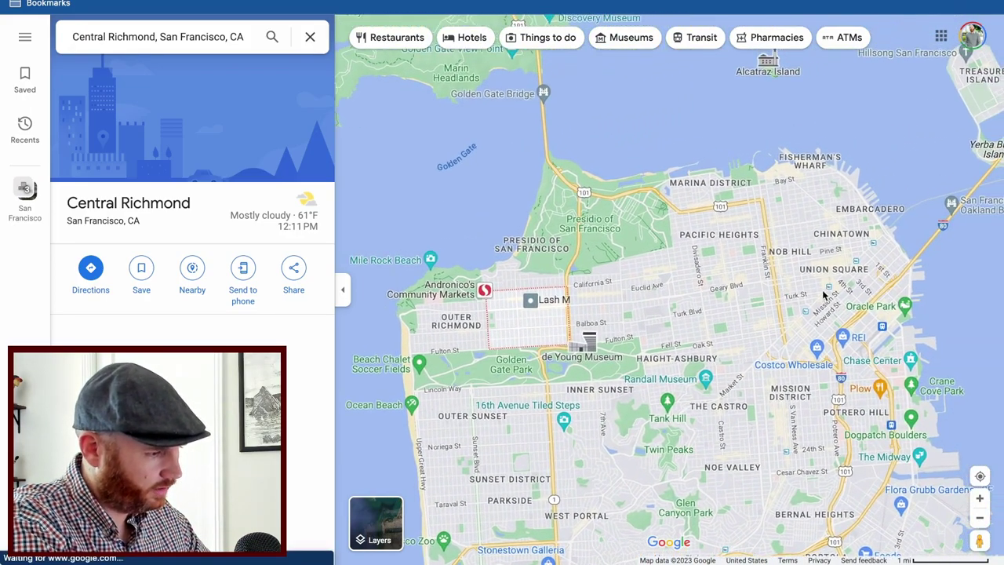
# Examine the map around Pacific Heights, Lower Pacific Heights, Cow Hollow, the Marina District and the Fillmore District
pyautogui.click(979, 498)
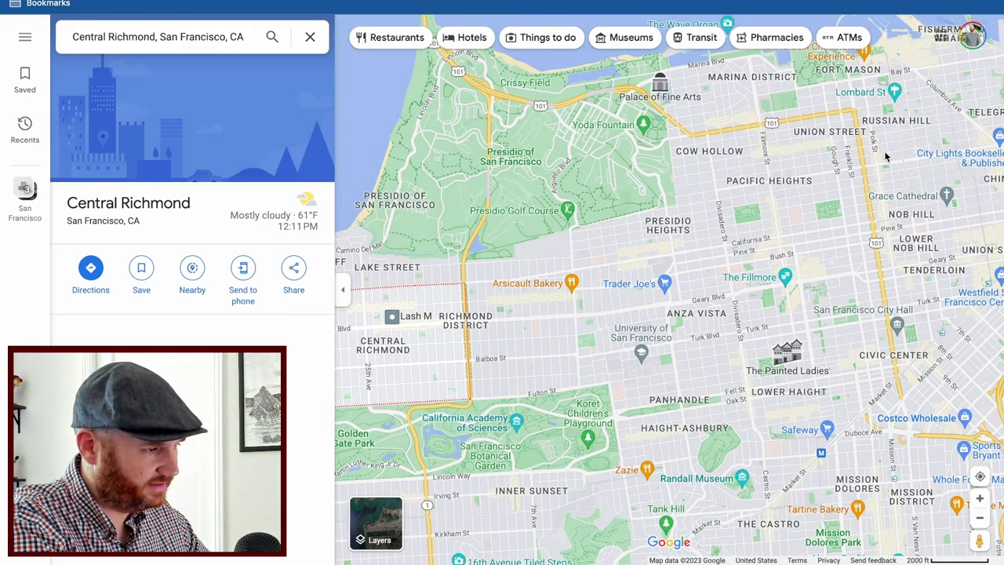
pyautogui.moveTo(880, 157); pyautogui.dragTo(693, 123)
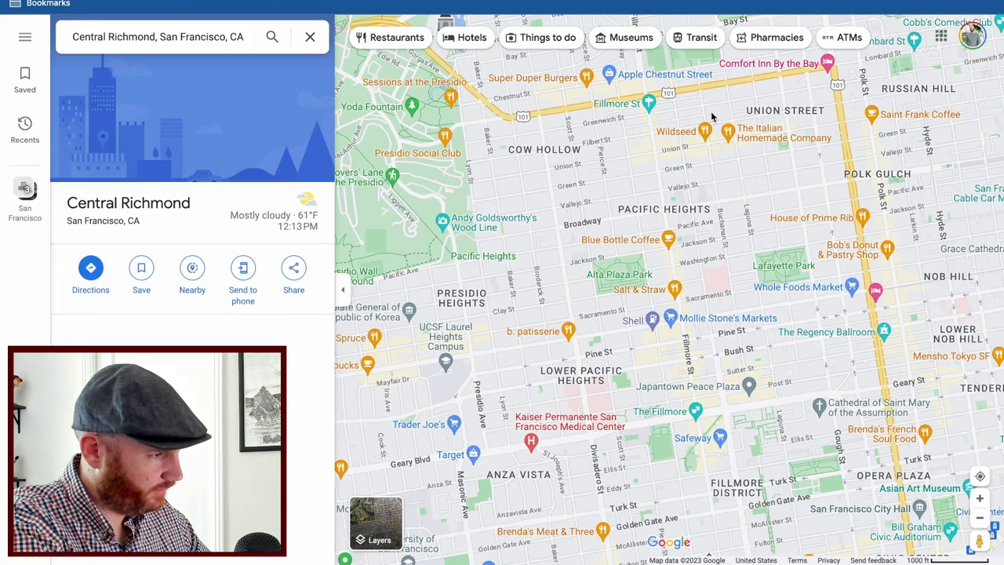
pyautogui.moveTo(709, 119); pyautogui.dragTo(567, 156)
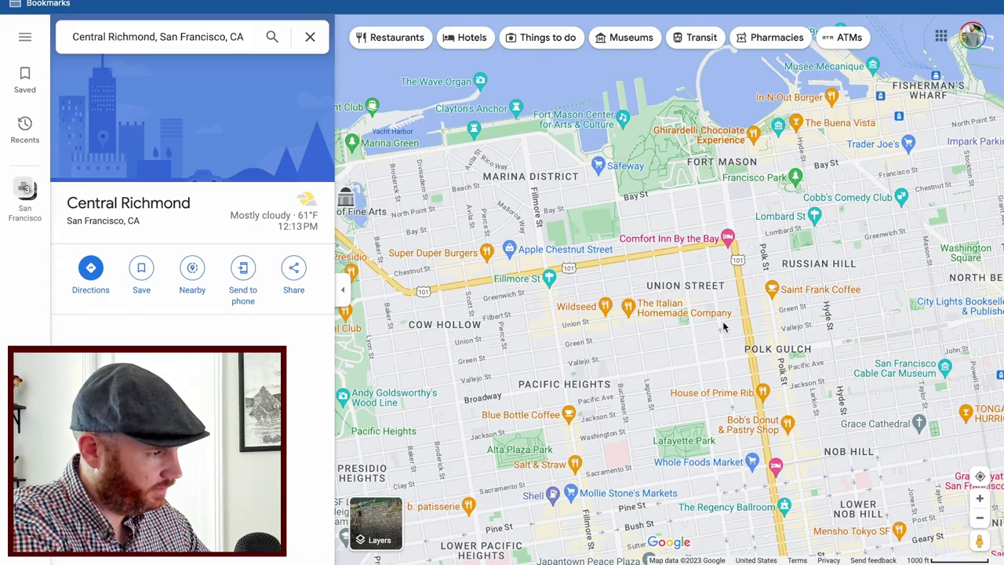
pyautogui.moveTo(722, 326); pyautogui.dragTo(801, 197)
pyautogui.moveTo(701, 246); pyautogui.dragTo(774, 169)
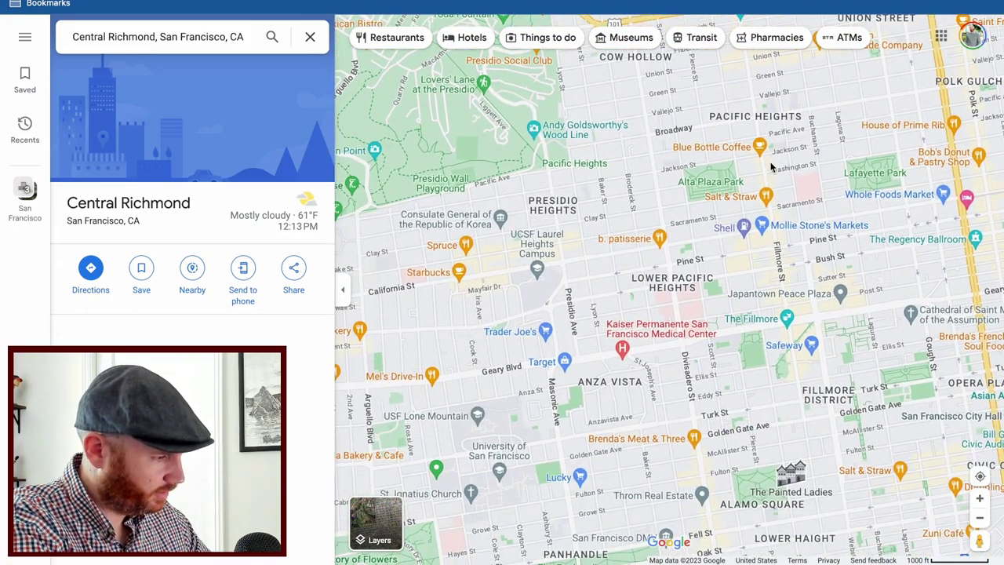
pyautogui.moveTo(839, 270); pyautogui.dragTo(776, 193)
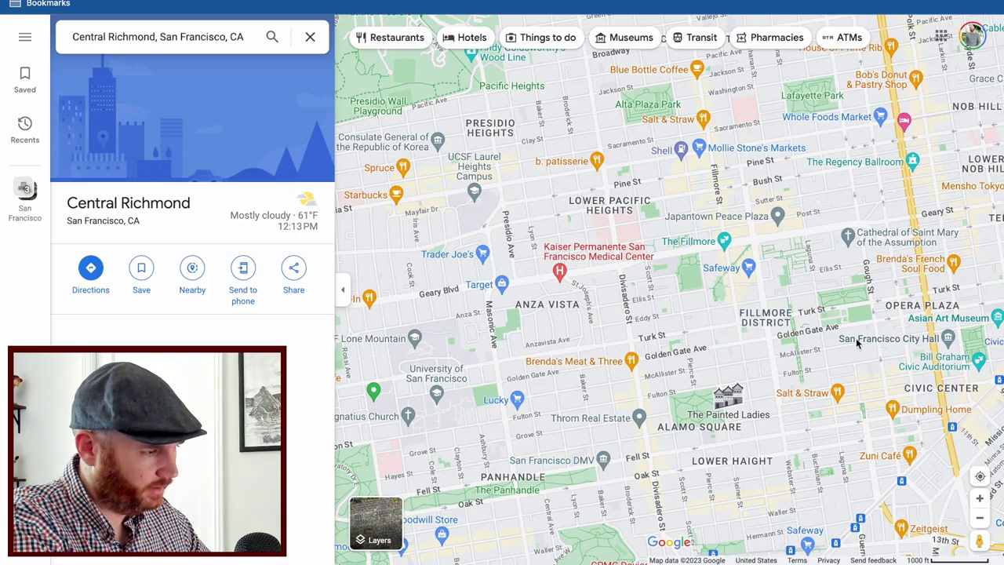
pyautogui.moveTo(810, 310); pyautogui.dragTo(714, 455)
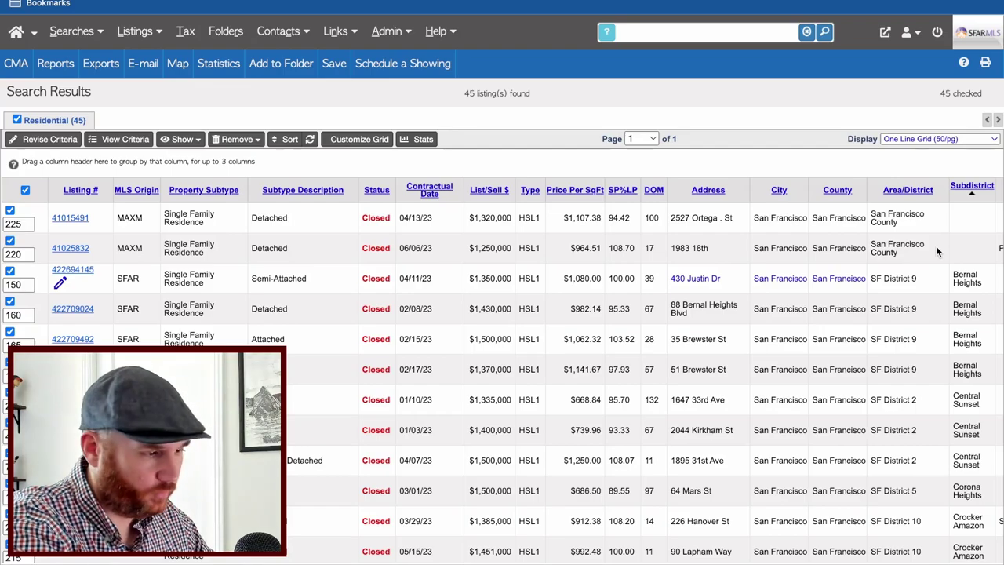
# Review the subdistricts of the closed single-family sales priced from $1,250,000 to $1,500,000, from Bernal Heights through Westwood Highlands
pyautogui.scroll(-1, 935, 245)
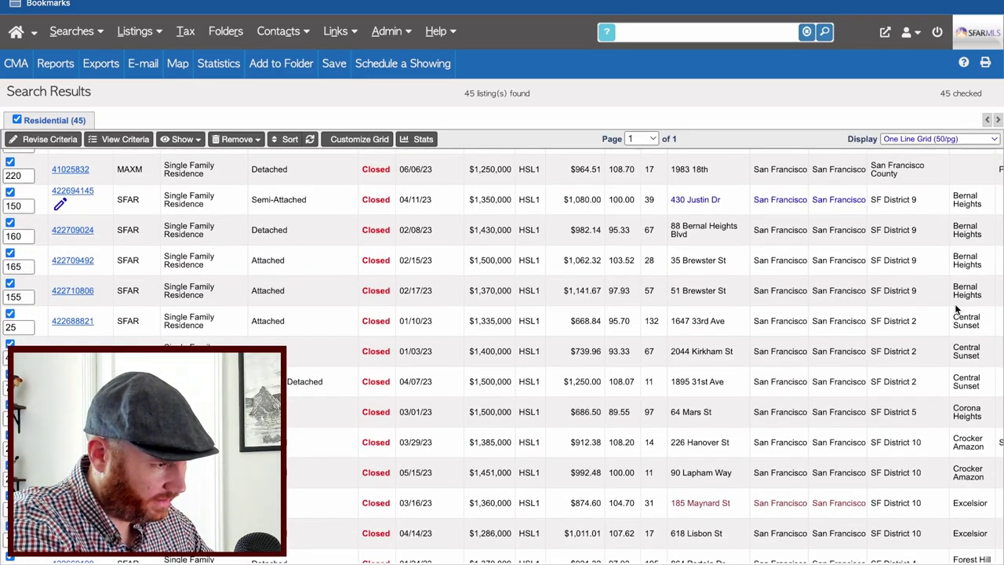
pyautogui.scroll(-1, 947, 330)
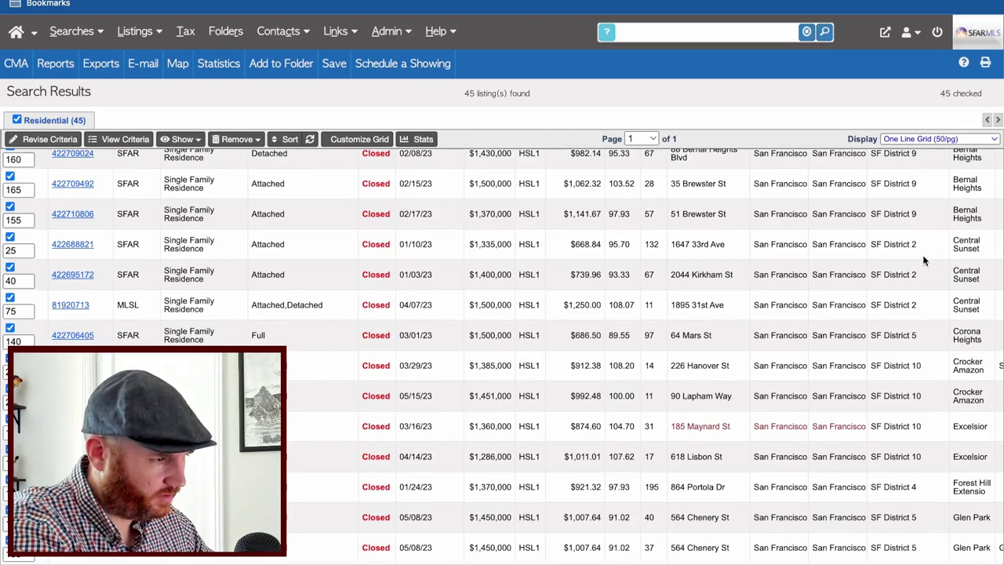
pyautogui.scroll(-1, 935, 301)
pyautogui.scroll(-2, 935, 301)
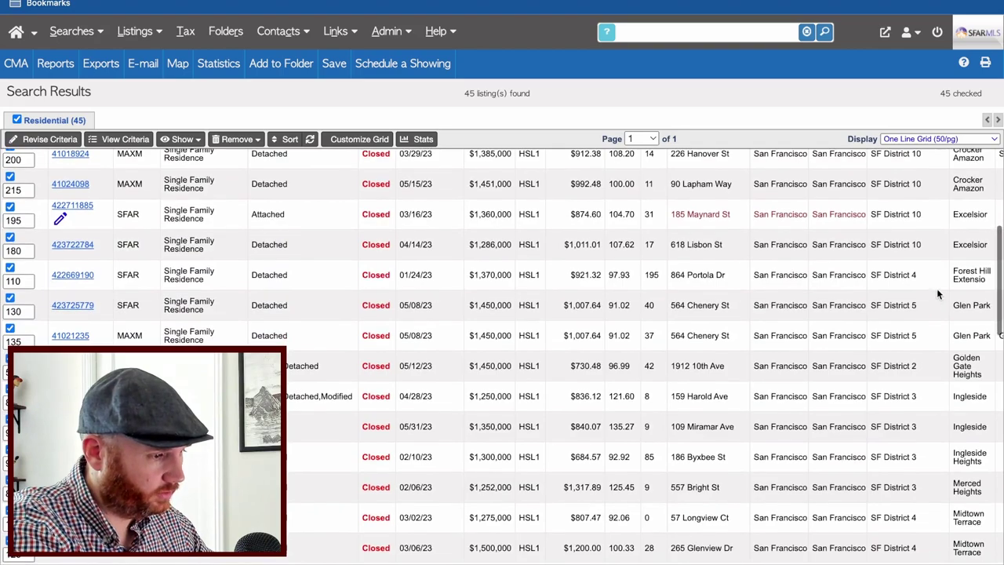
pyautogui.scroll(-1, 936, 284)
pyautogui.scroll(-1, 934, 284)
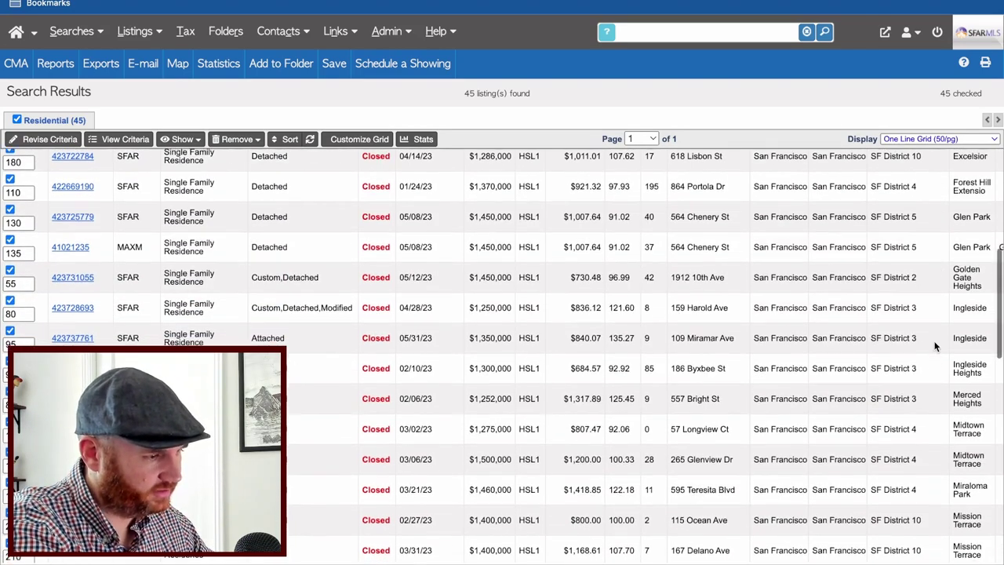
pyautogui.scroll(-2, 933, 314)
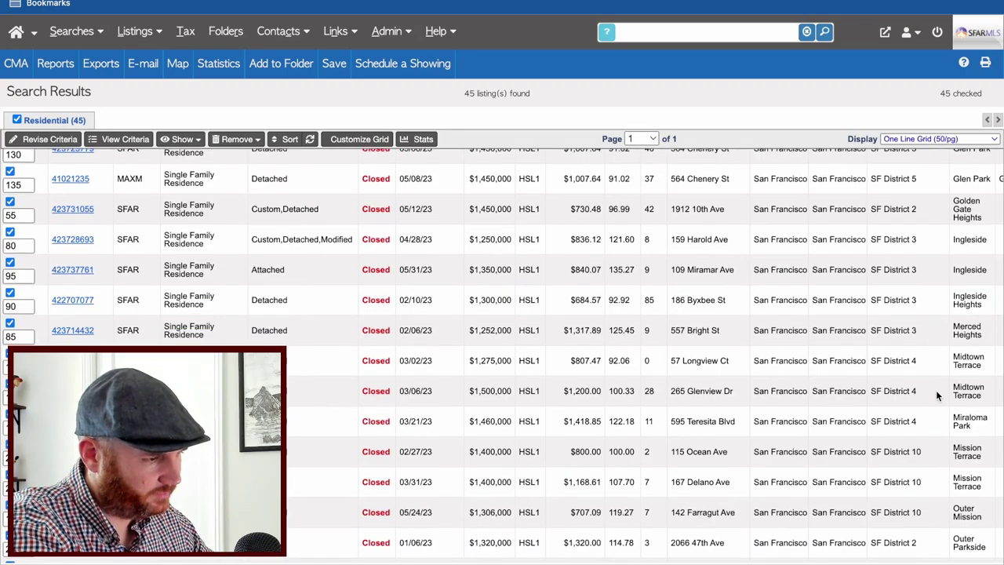
pyautogui.scroll(-2, 935, 390)
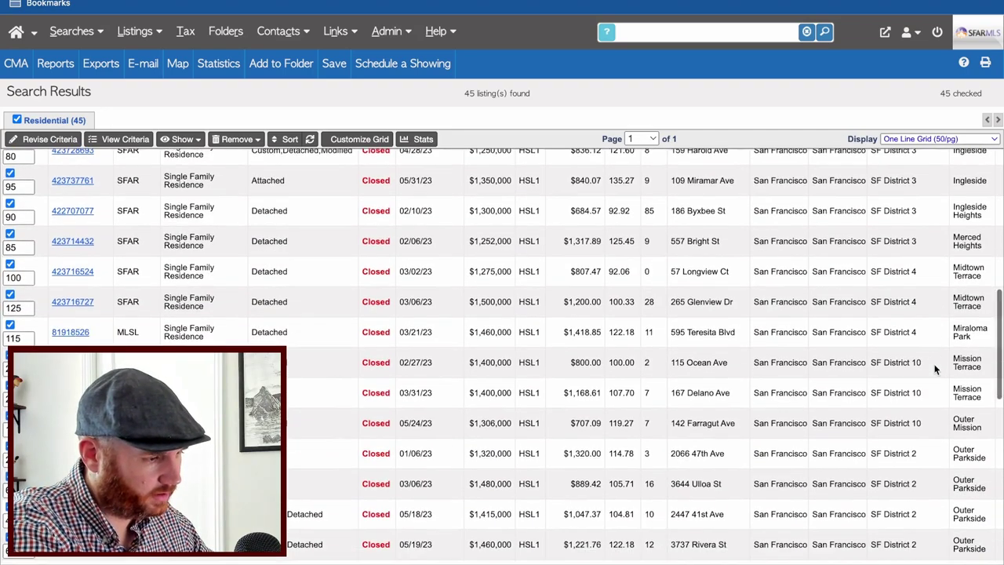
pyautogui.scroll(-1, 935, 370)
pyautogui.scroll(-2, 918, 349)
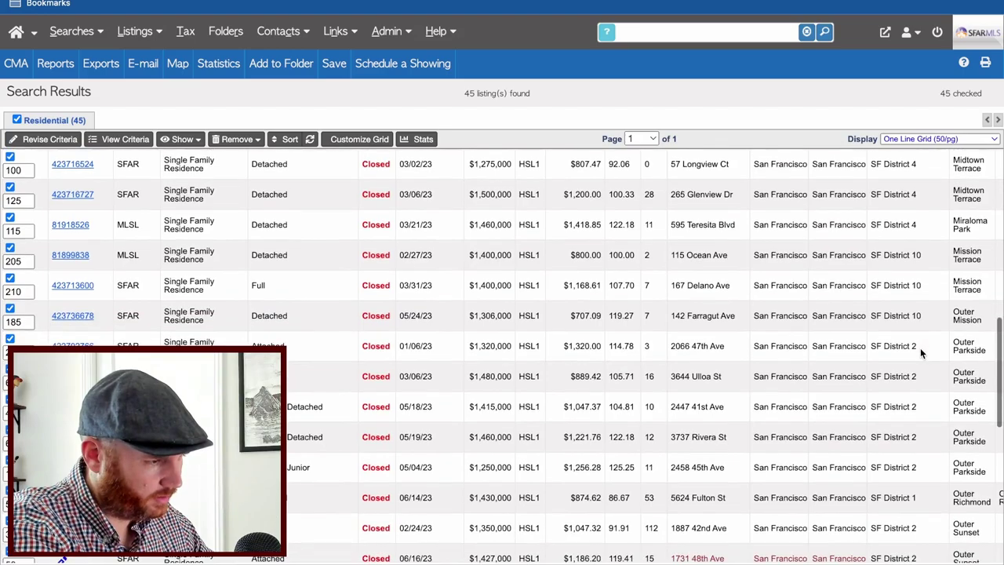
pyautogui.scroll(-3, 933, 351)
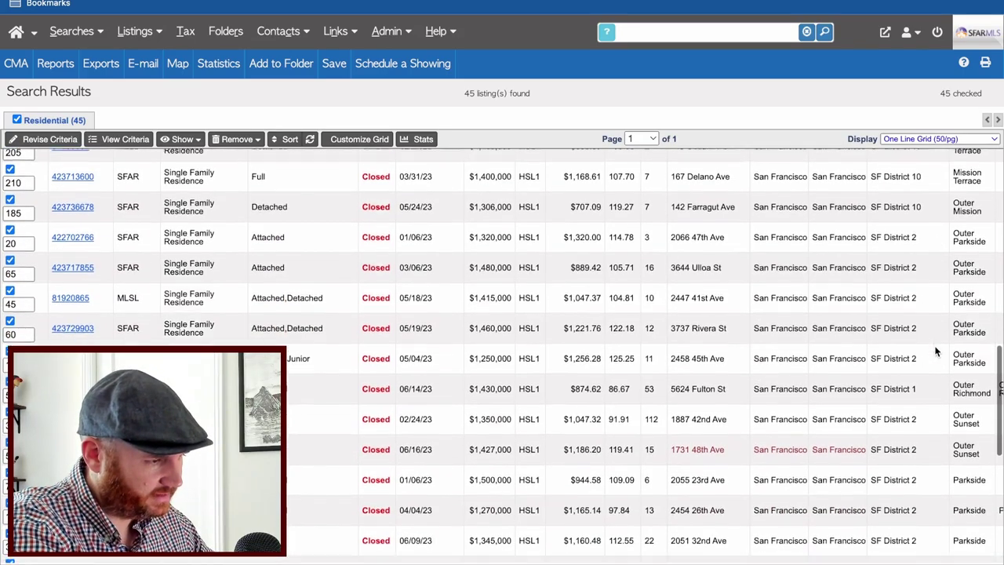
pyautogui.scroll(-2, 936, 351)
pyautogui.scroll(-2, 938, 406)
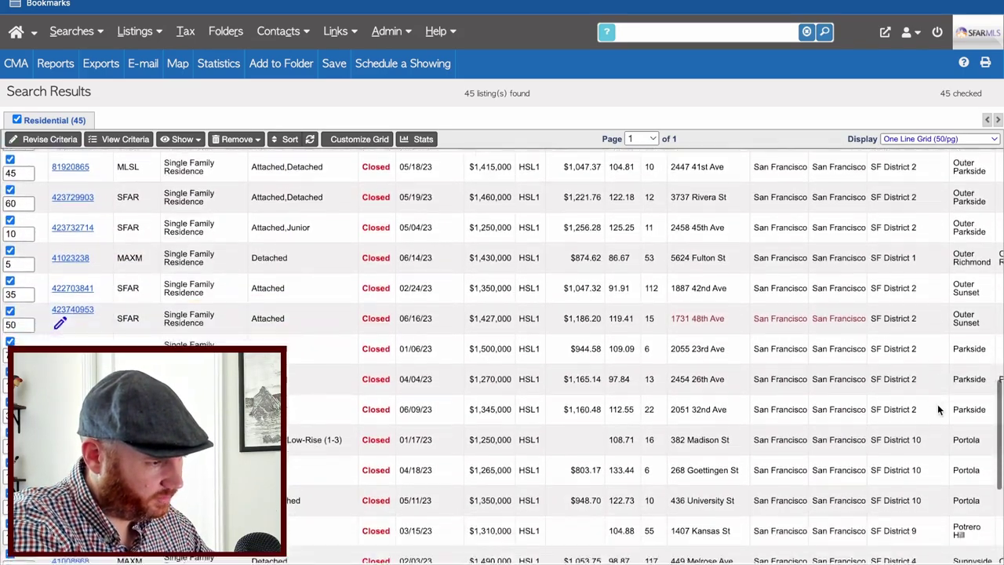
pyautogui.scroll(-1, 937, 404)
pyautogui.scroll(-2, 916, 439)
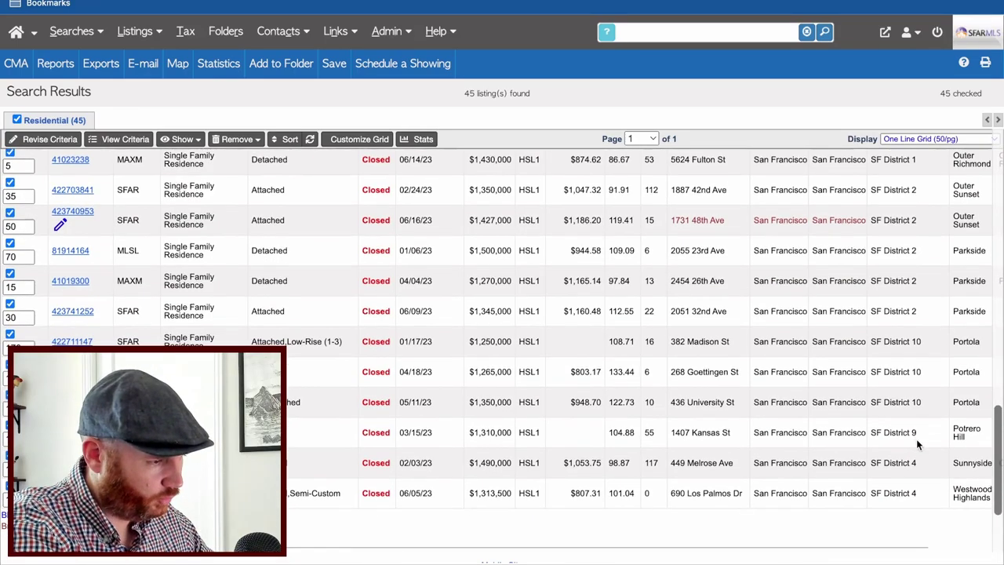
pyautogui.scroll(-2, 929, 433)
# Recheck the single-family sales from Outer Parkside back up to Bernal Heights, and switch to Google Maps to examine Outer Parkside's location
pyautogui.scroll(5, 665, 237)
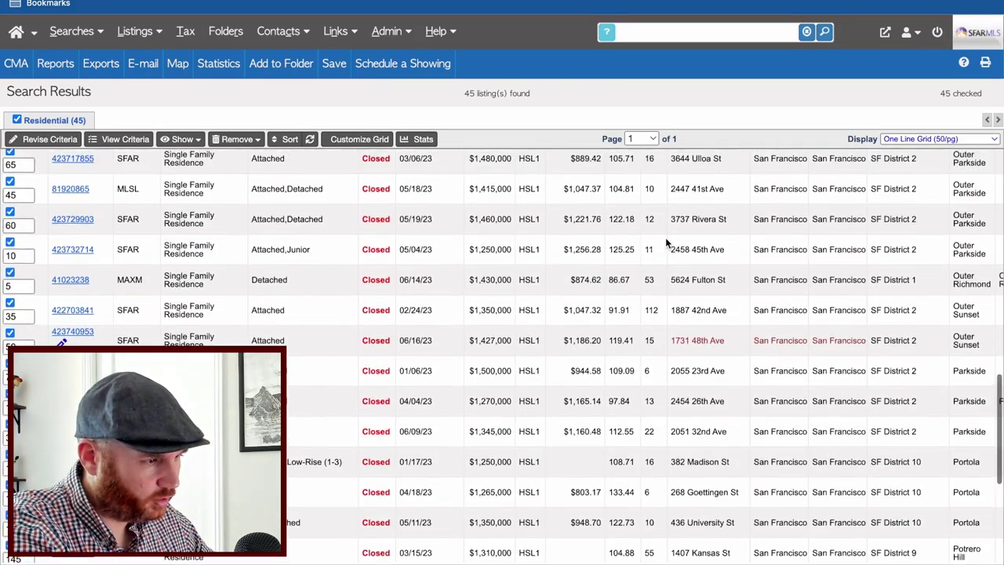
pyautogui.scroll(2, 664, 237)
pyautogui.scroll(-1, 665, 237)
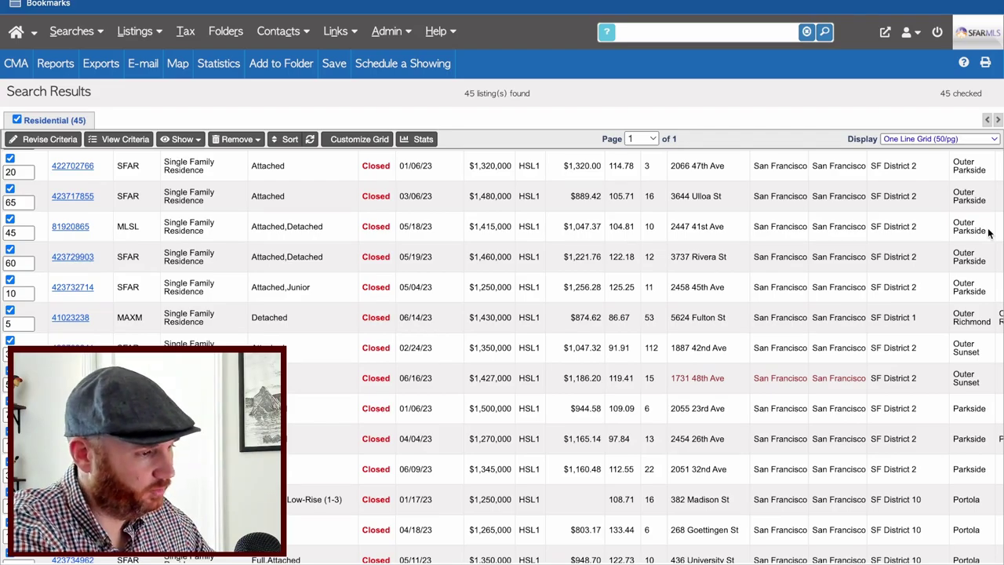
pyautogui.scroll(-10, 985, 223)
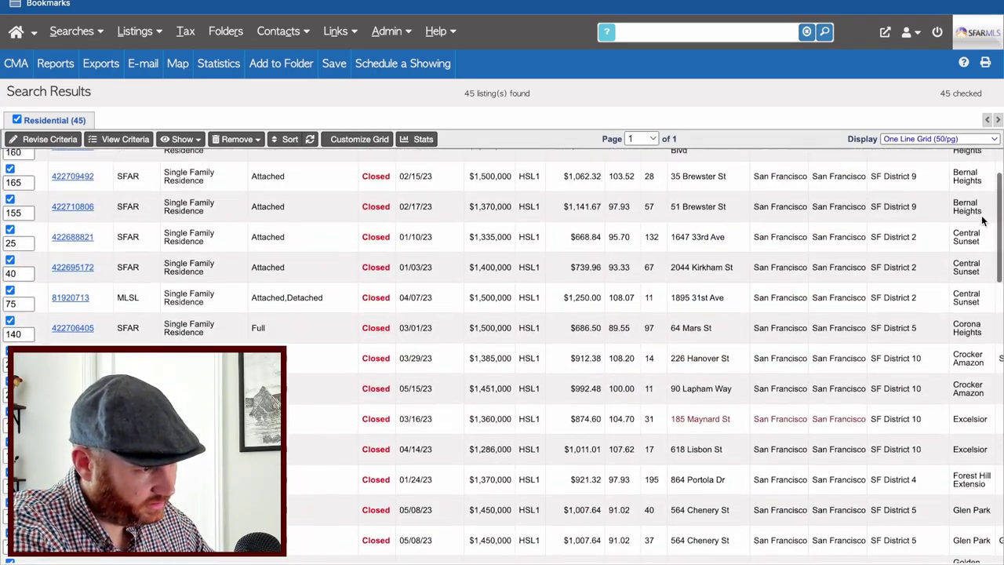
pyautogui.scroll(4, 982, 222)
pyautogui.scroll(-2, 981, 222)
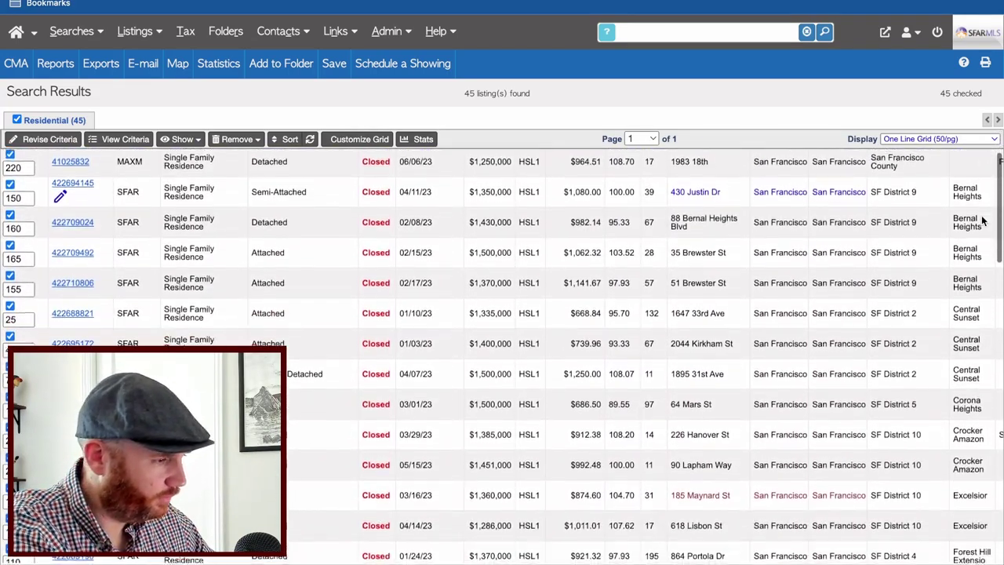
pyautogui.scroll(-1, 982, 222)
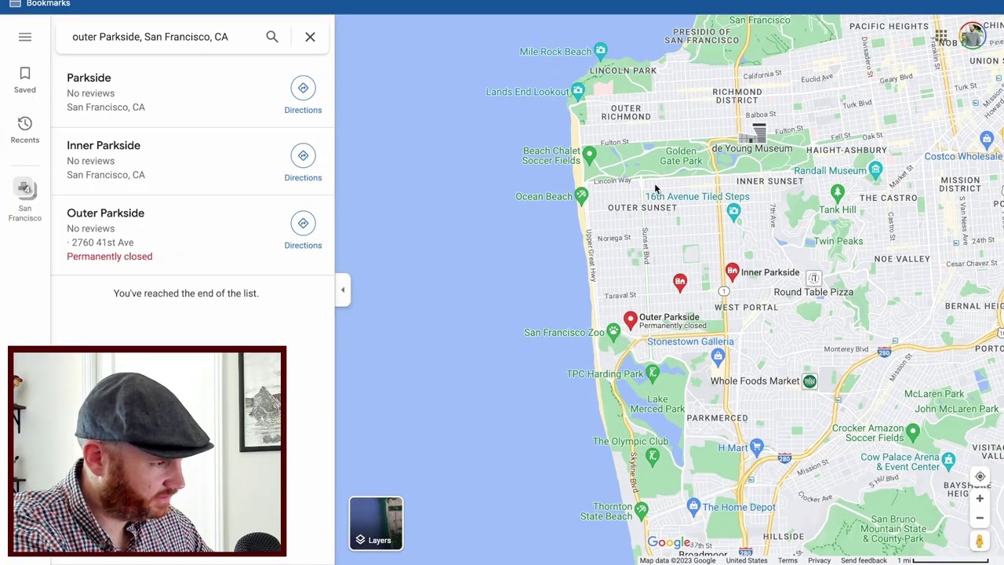
pyautogui.scroll(2, 668, 313)
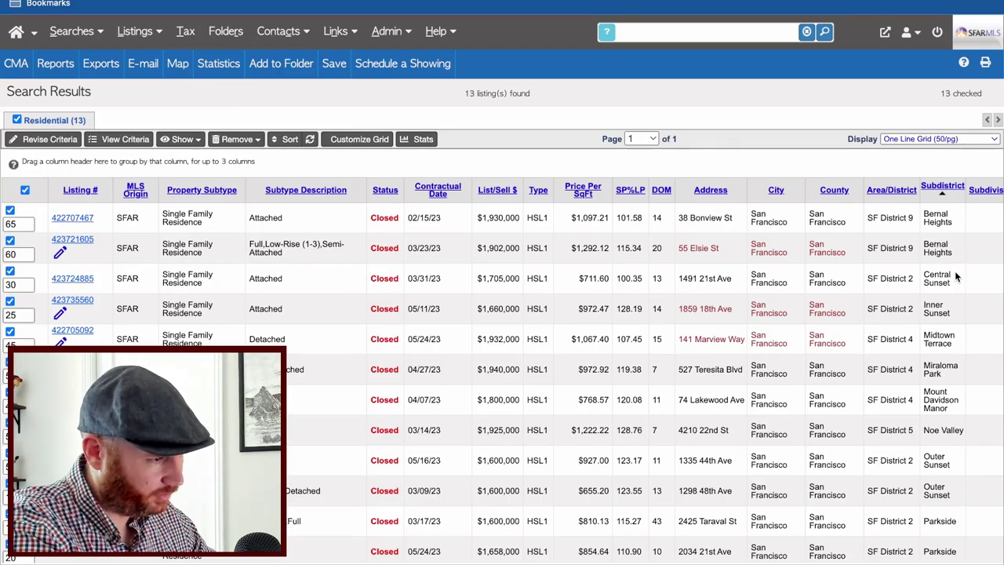
# Switch to the MLS results and review the subdistricts of the closed single-family sales priced from $1,600,000, Bernal Heights through Sherwood Forest
pyautogui.scroll(-2, 948, 310)
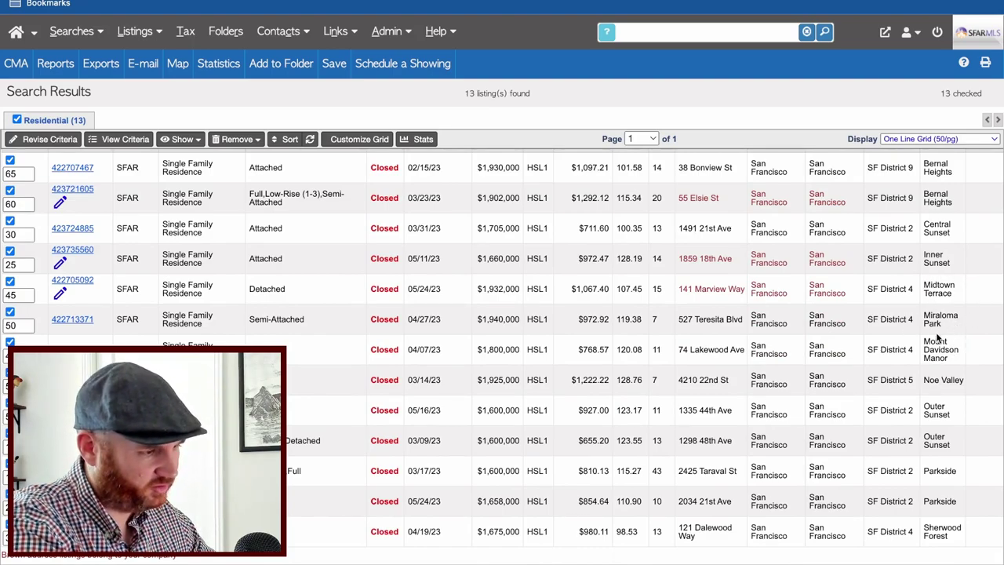
pyautogui.scroll(-3, 951, 306)
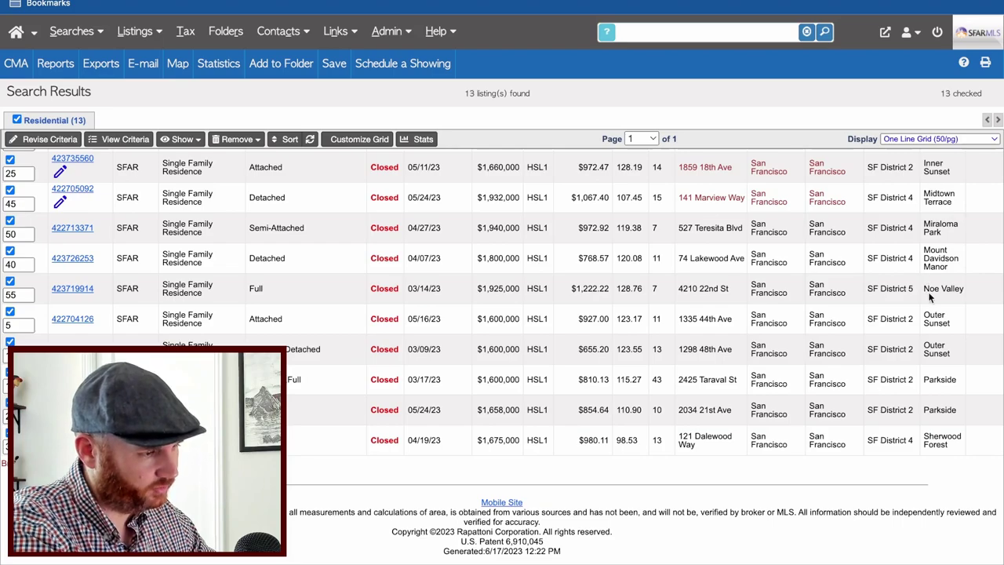
pyautogui.scroll(1, 930, 301)
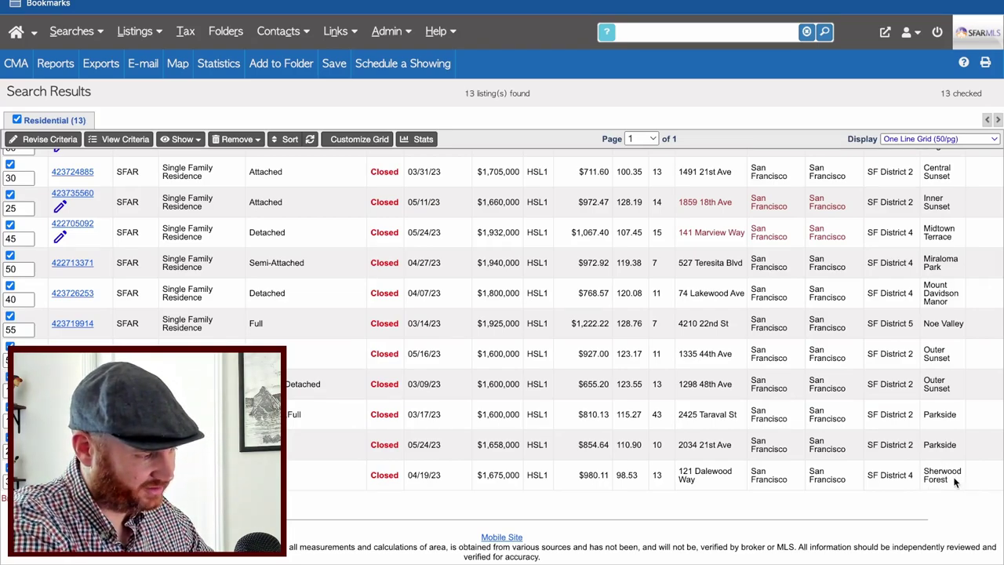
pyautogui.scroll(1, 966, 362)
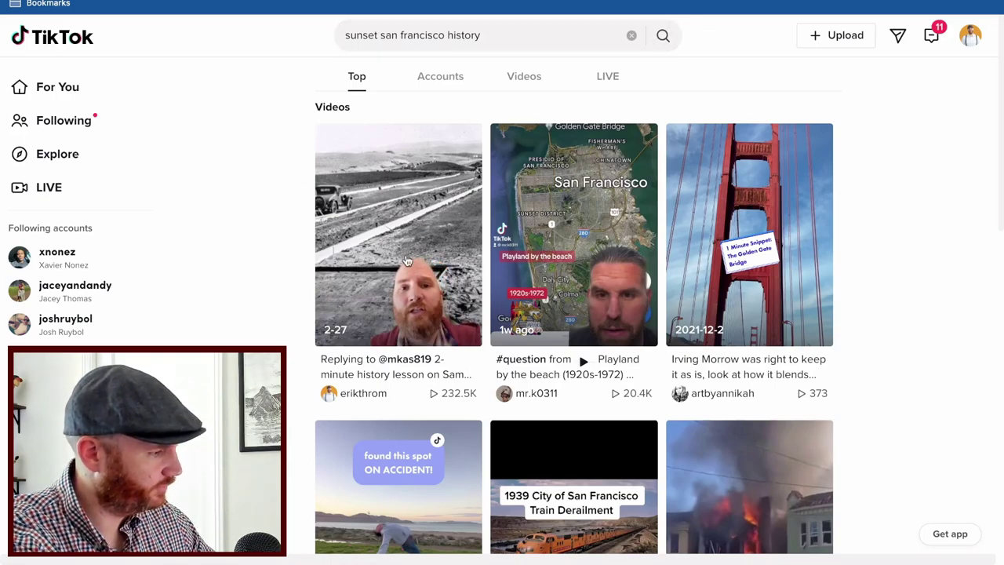
# Switch to the TikTok search for Sunset San Francisco history and open the signed-in account's profile
pyautogui.moveTo(970, 35)
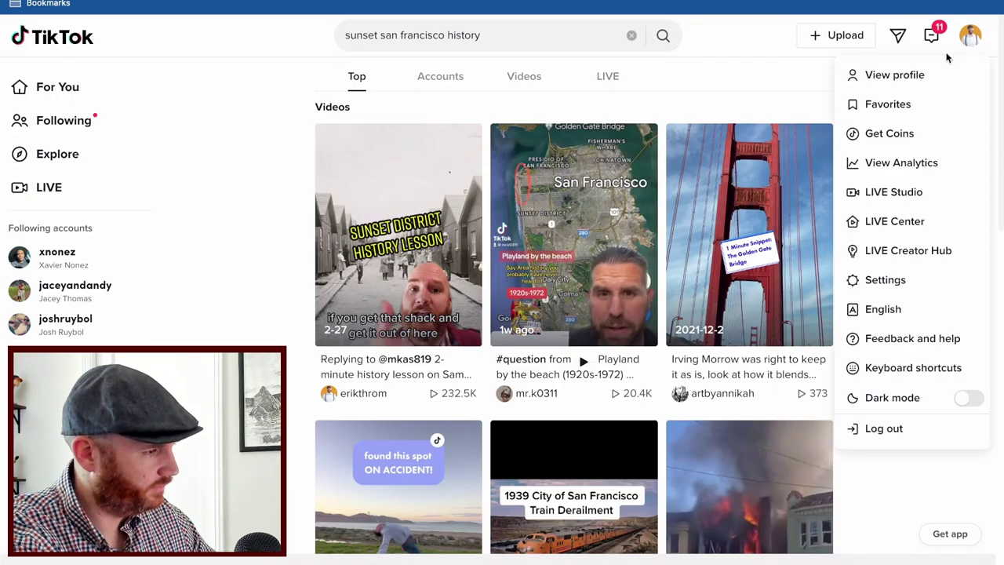
pyautogui.click(908, 80)
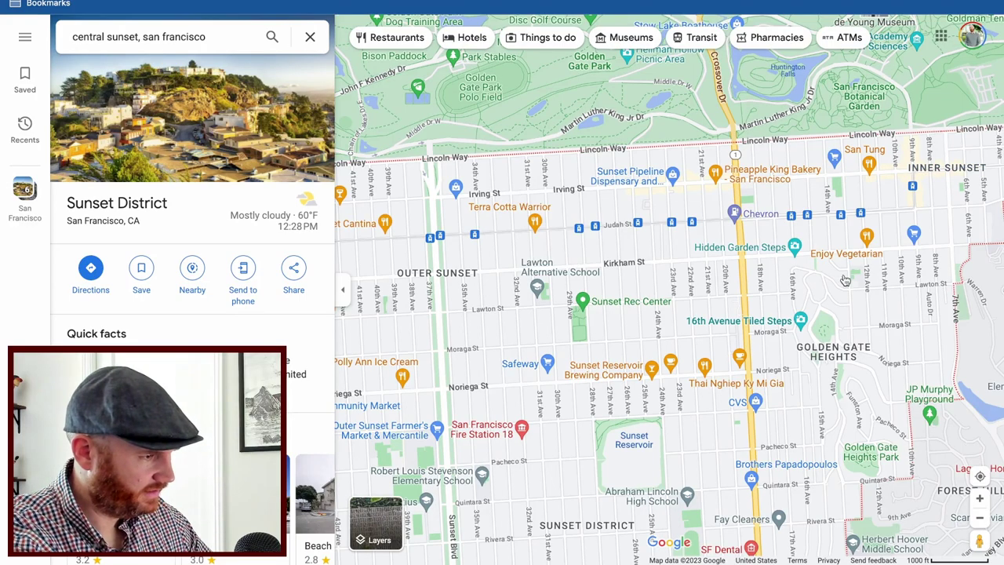
# Switch to Google Maps and examine the Sunset District's whole boundary relative to Golden Gate Park, Ocean Beach and West Portal
pyautogui.click(980, 519)
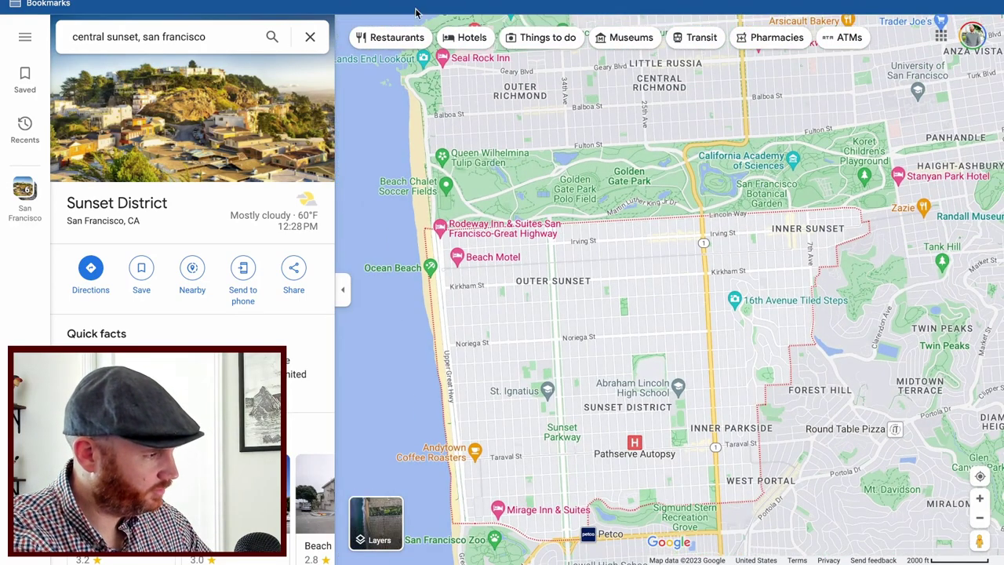